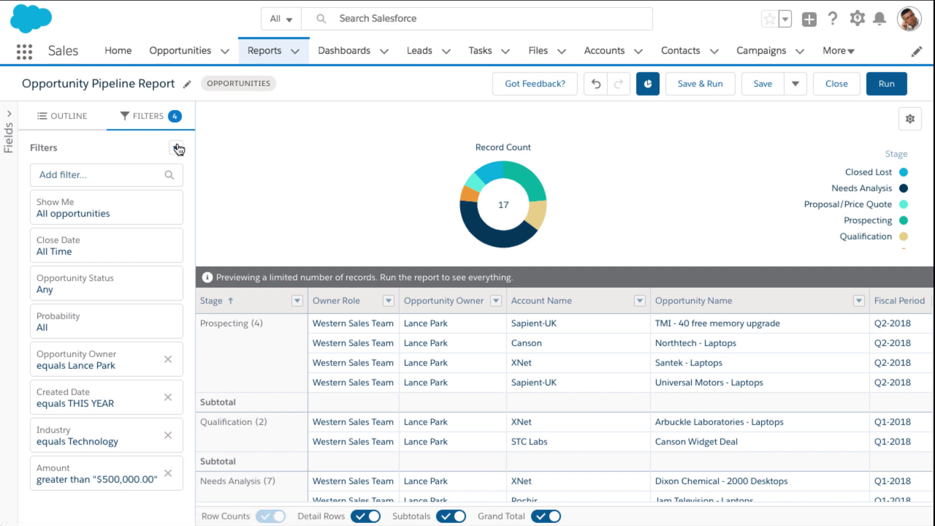
Step: Add filter logic to the Opportunity Pipeline Report and apply the expression NOT 3 AND 1 AND 2 AND 4
left_click(176, 148)
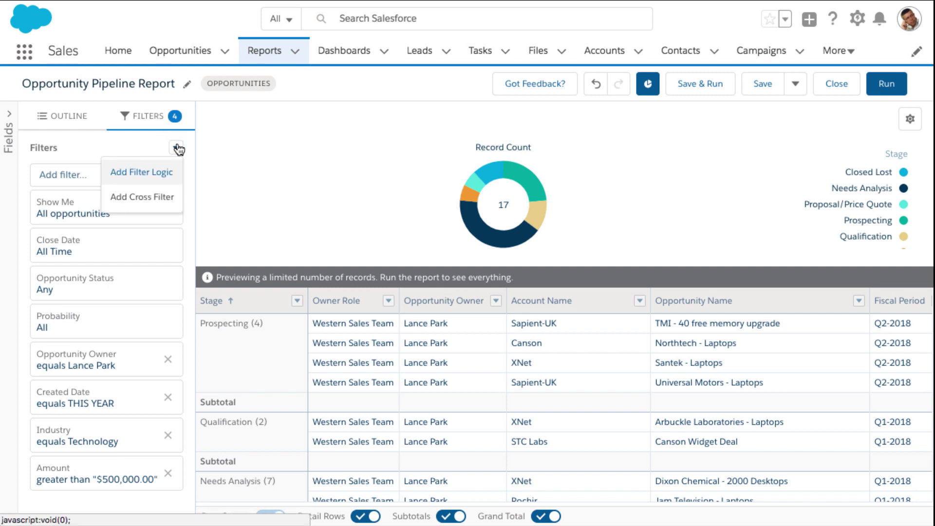
left_click(168, 175)
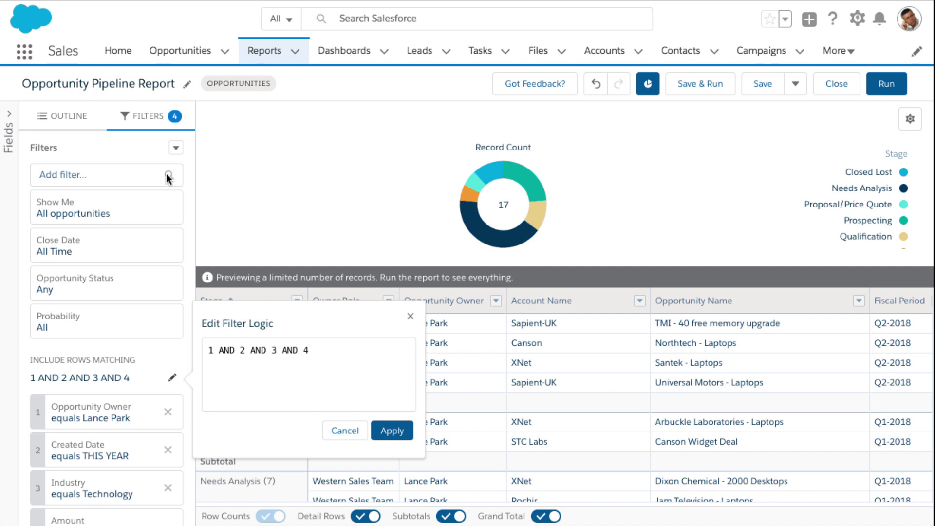
scroll(167, 178, "down", 2)
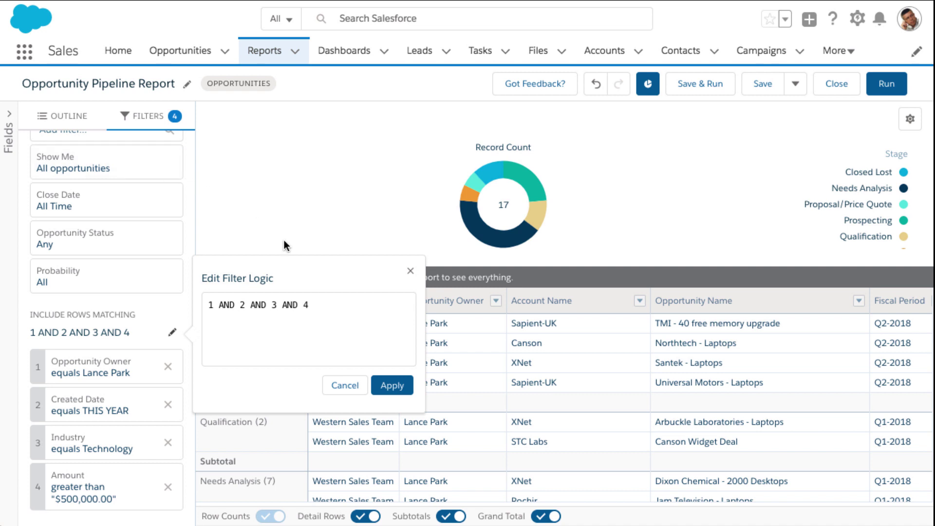
left_click(321, 304)
left_click_drag(320, 304, 207, 307)
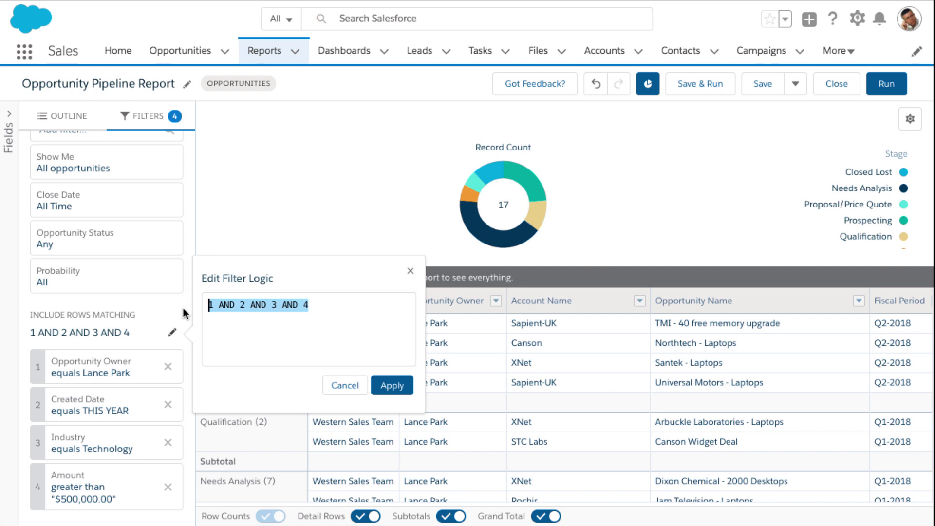
type("NOT 3 ")
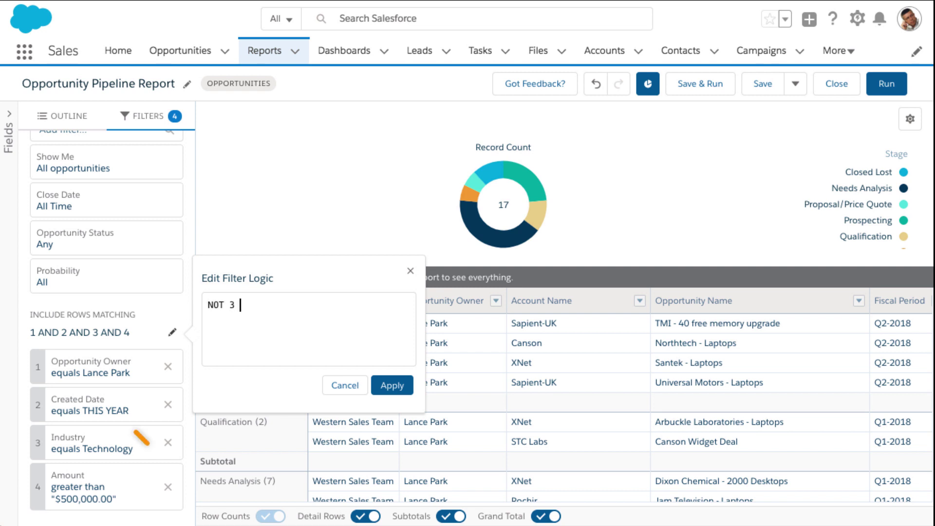
type("AND 1 AN")
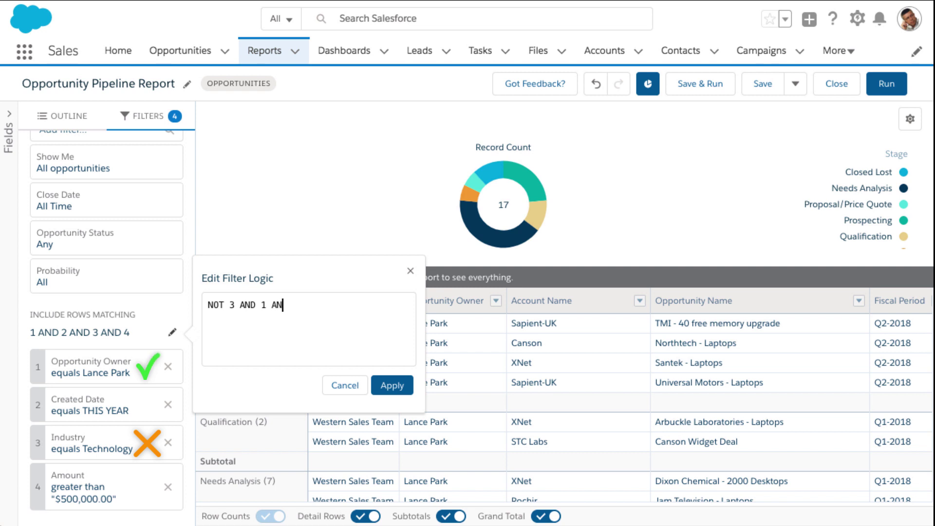
type("D 2 AND ")
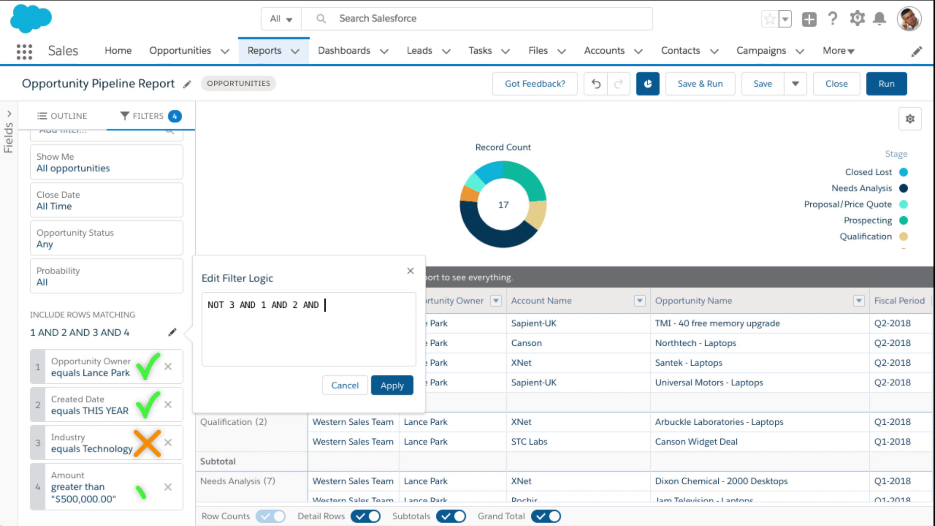
type("4")
left_click(393, 385)
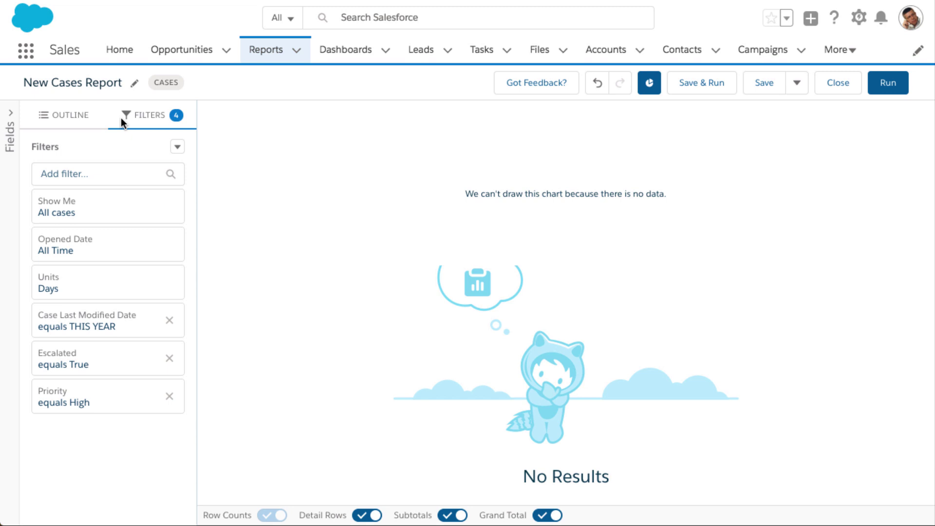
Step: Add filter logic to the New Cases Report and try to apply the expression 1 AND 2 OR 3
left_click(178, 147)
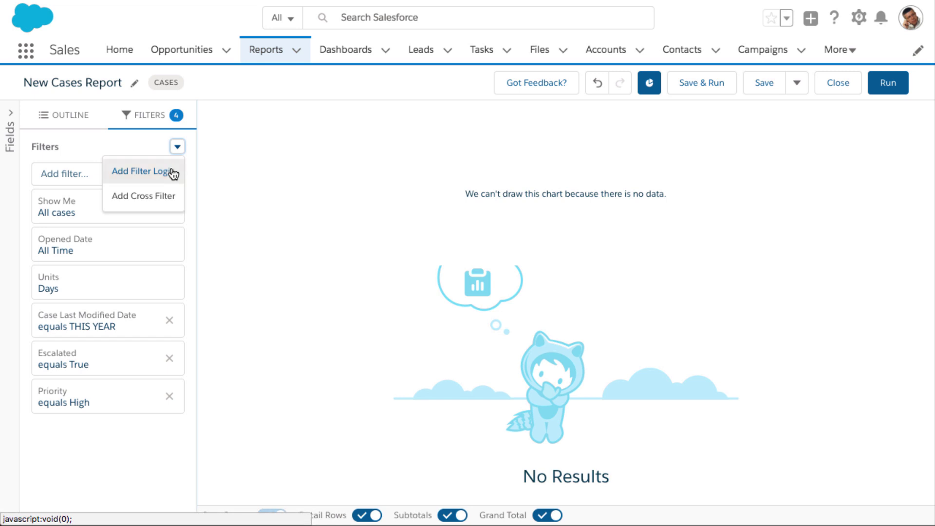
left_click(172, 171)
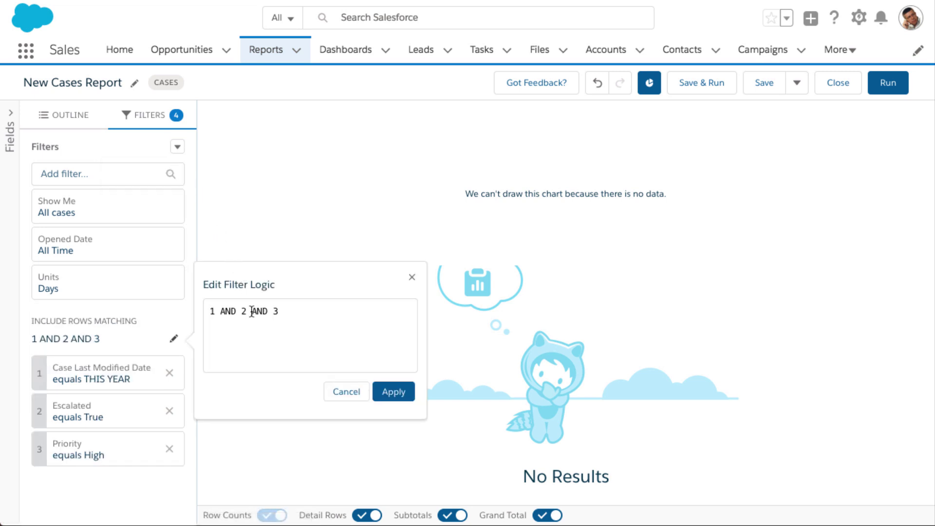
left_click_drag(252, 311, 268, 312)
type("OR")
left_click(383, 390)
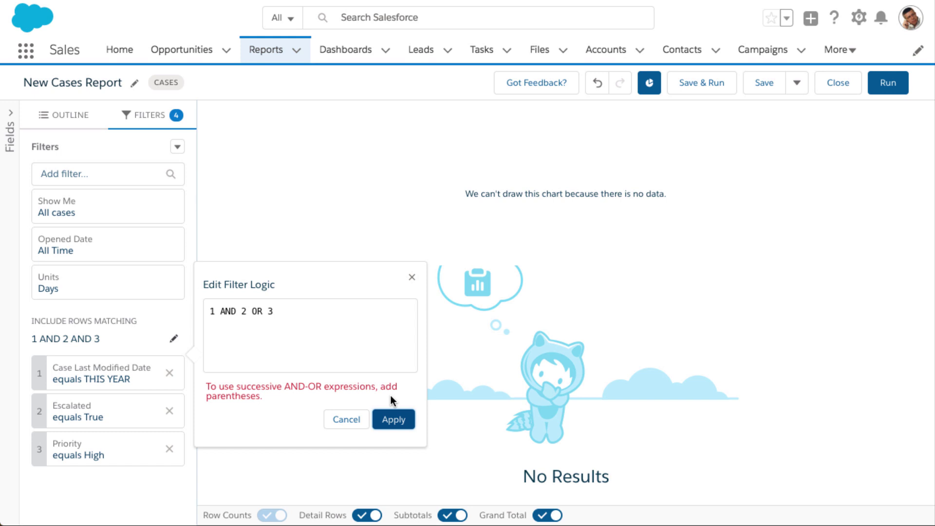
Step: Group the last two conditions in parentheses so the logic reads 1 AND (2 OR 3), and apply it
left_click(242, 311)
type("(")
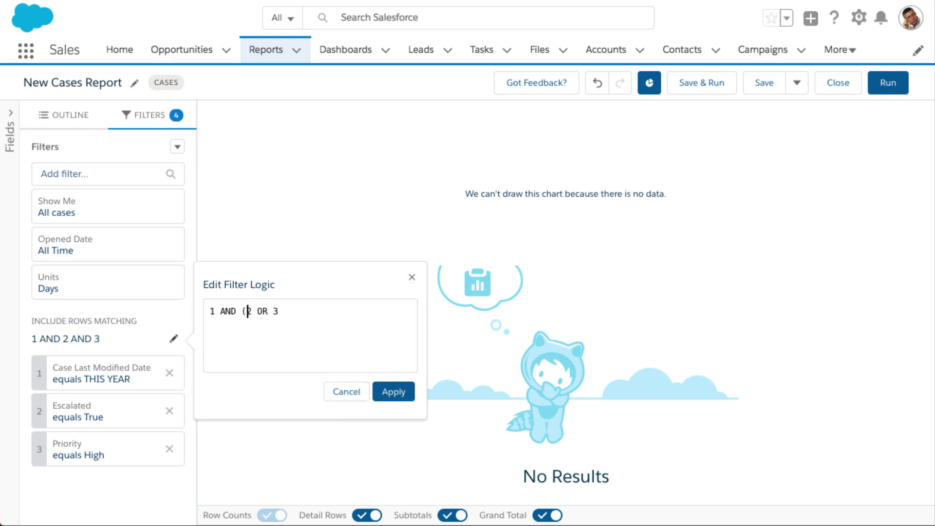
left_click(278, 310)
type(")")
left_click(396, 392)
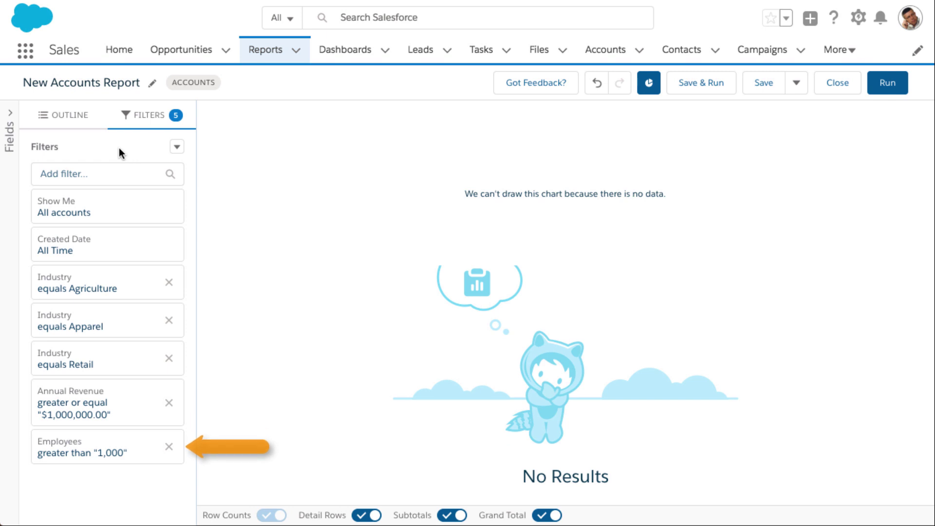
Step: Add filter logic to the New Accounts Report and replace the default expression with (2 OR 3) AND (4 OR 5)
left_click(176, 147)
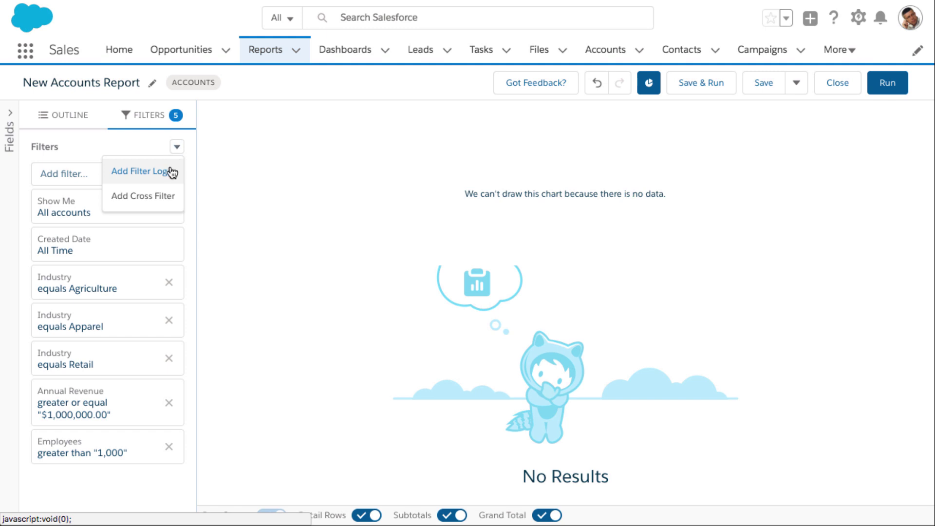
left_click(170, 168)
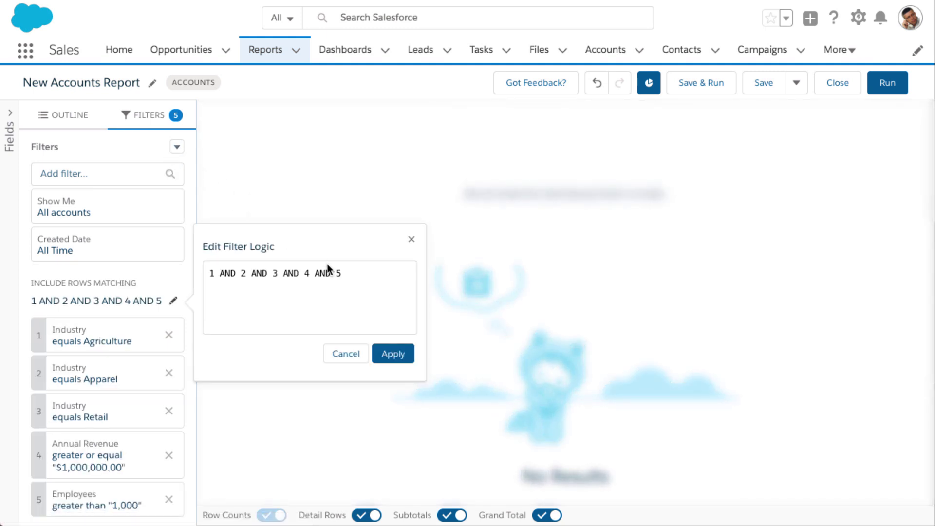
left_click_drag(348, 277, 205, 274)
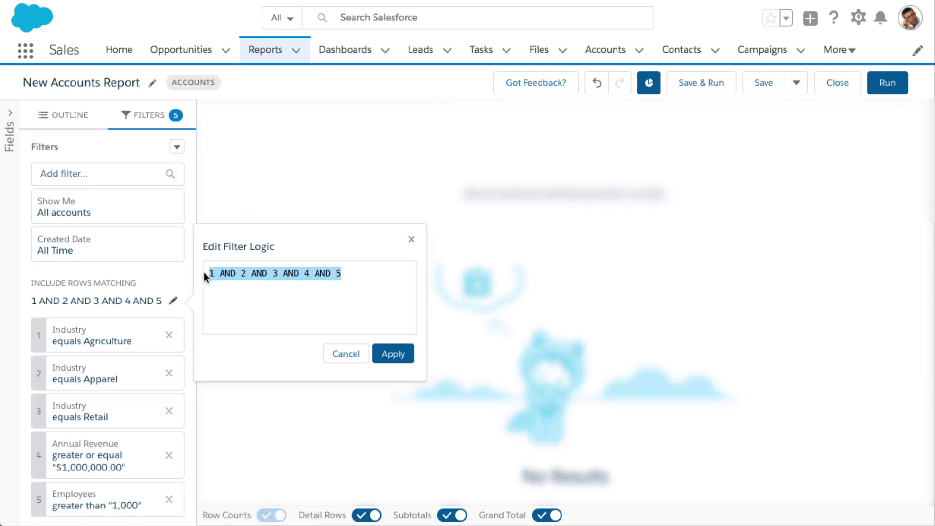
type("(")
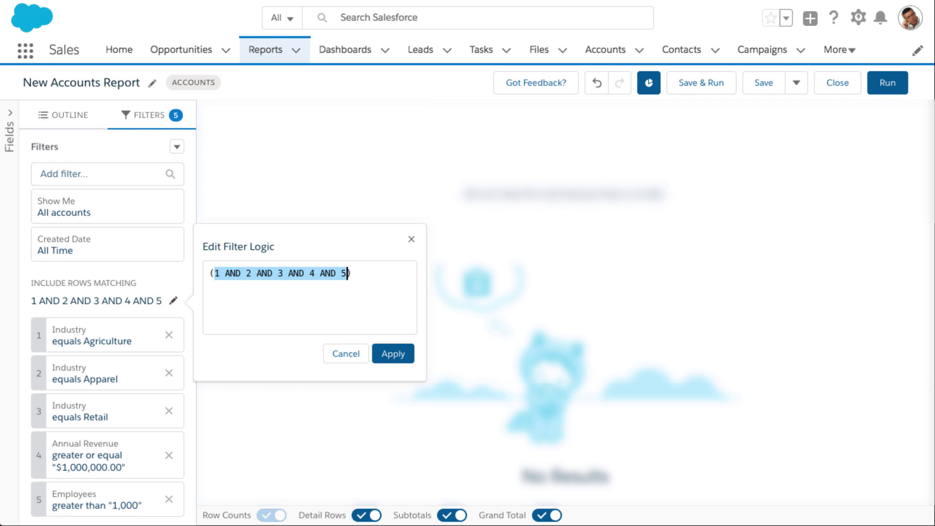
key("BackSpace")
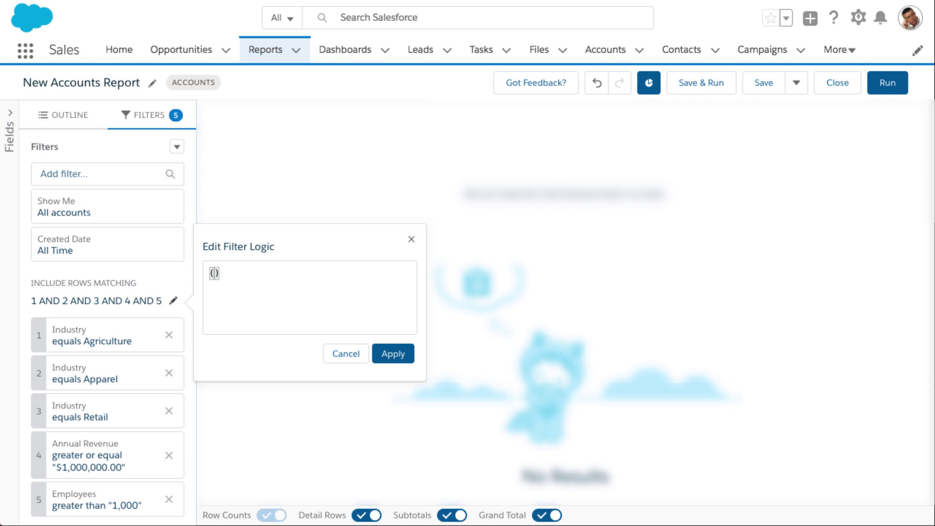
type("2 OR 3) . (4 OR 5")
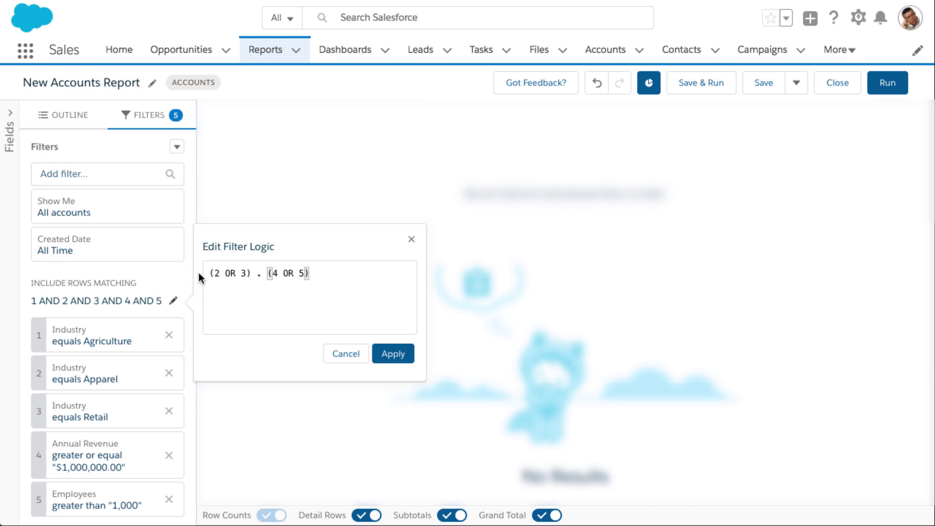
left_click(261, 273)
key("BackSpace")
type("AND")
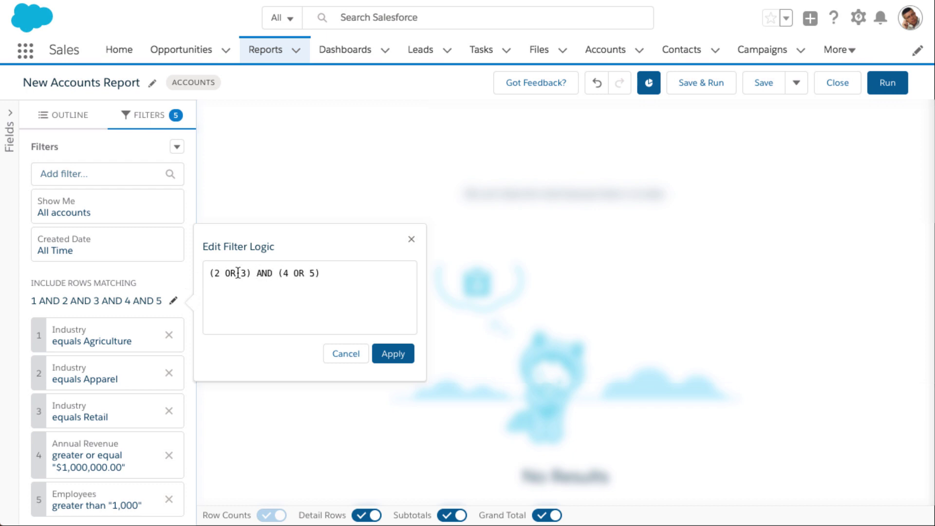
Step: Enclose the whole filter logic expression in an outer pair of parentheses
left_click(210, 273)
type("(")
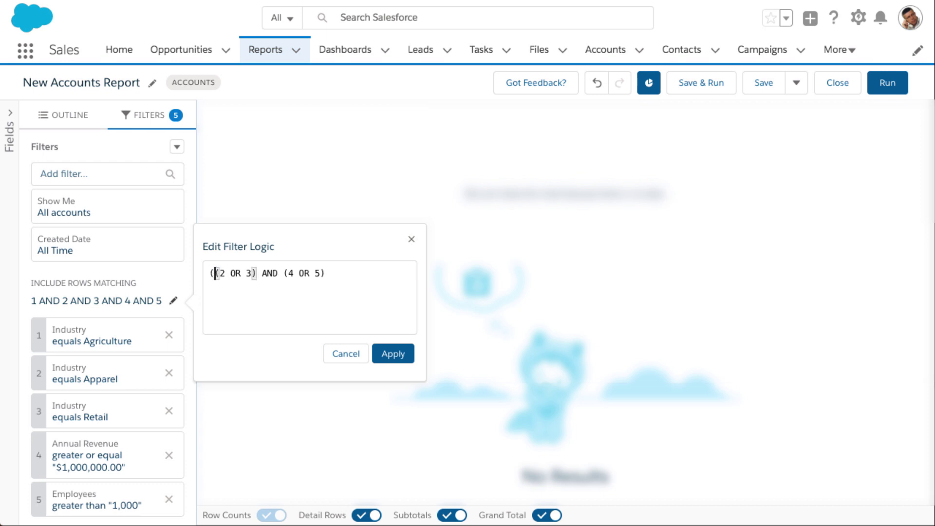
left_click(331, 274)
type(")")
Step: Put NOT 1 AND in front of the parenthesised filter logic expression and apply it
left_click(210, 274)
type("NOT")
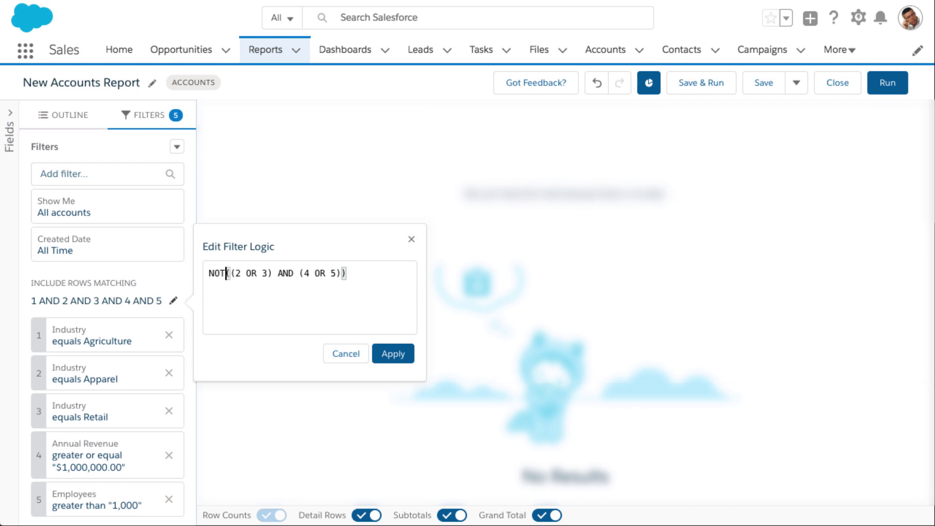
type(" 1")
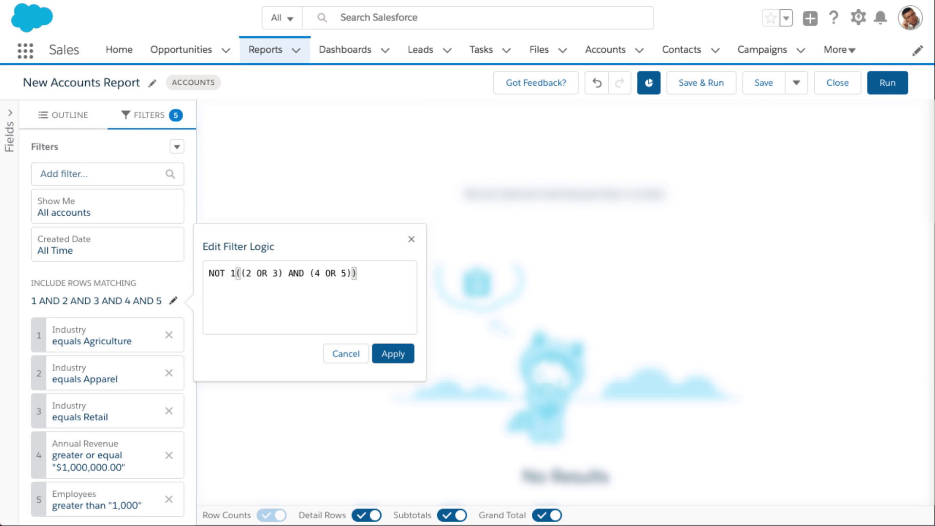
type(" AND")
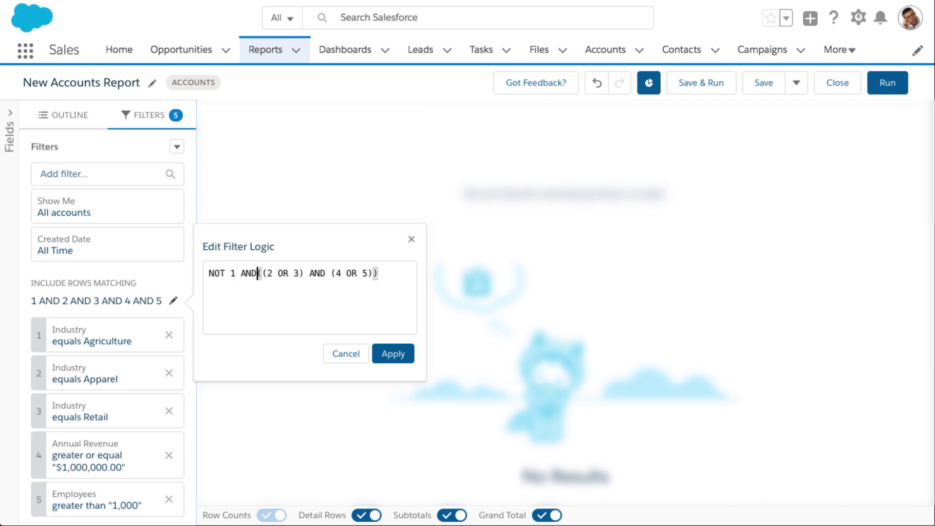
left_click(385, 354)
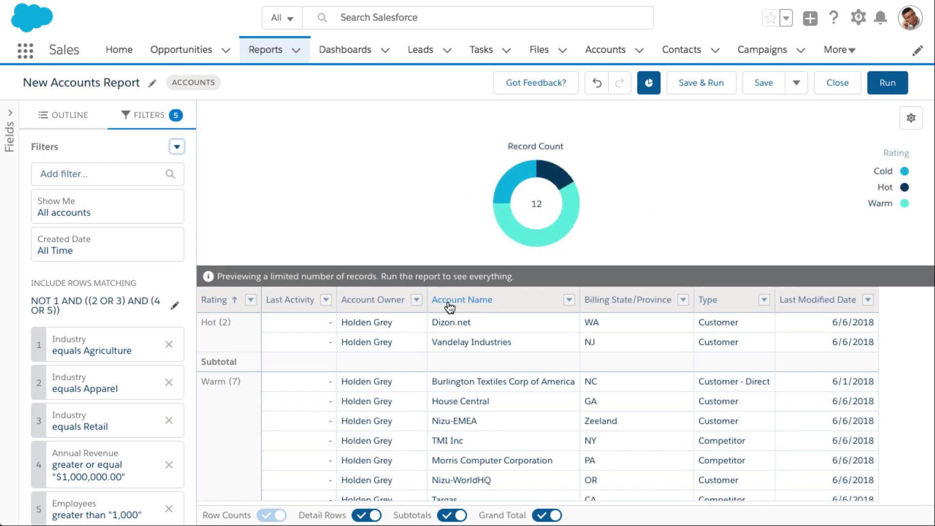
Step: Run the New Accounts Report and look through its chart and account rows
left_click(877, 85)
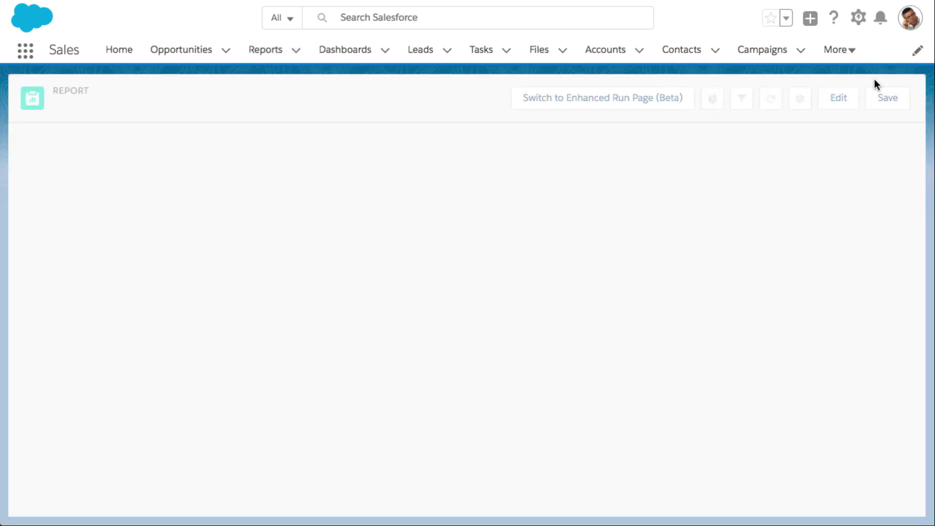
scroll(791, 264, "down", 5)
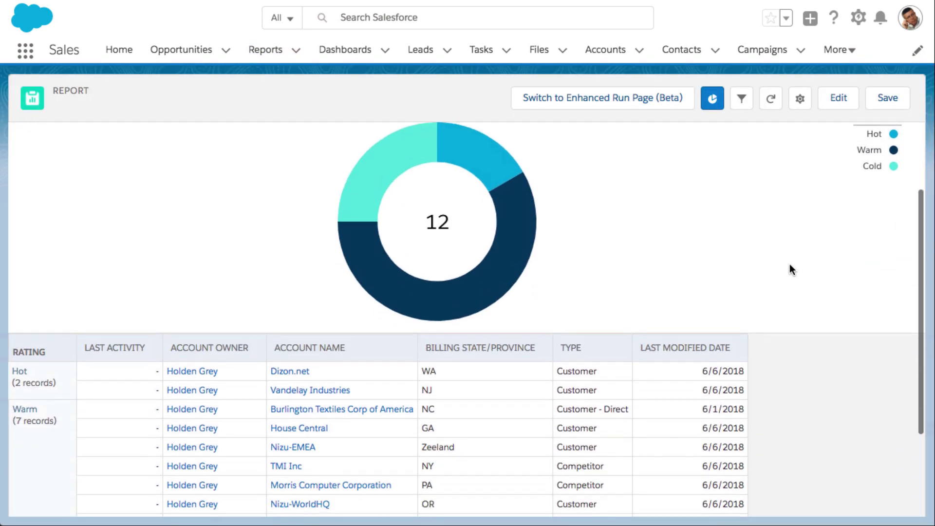
scroll(790, 264, "up", 5)
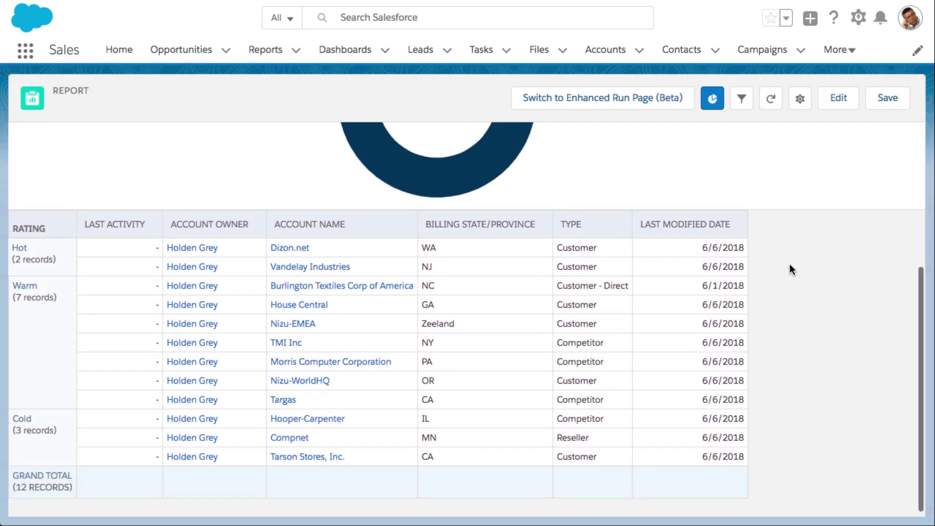
scroll(791, 265, "up", 1)
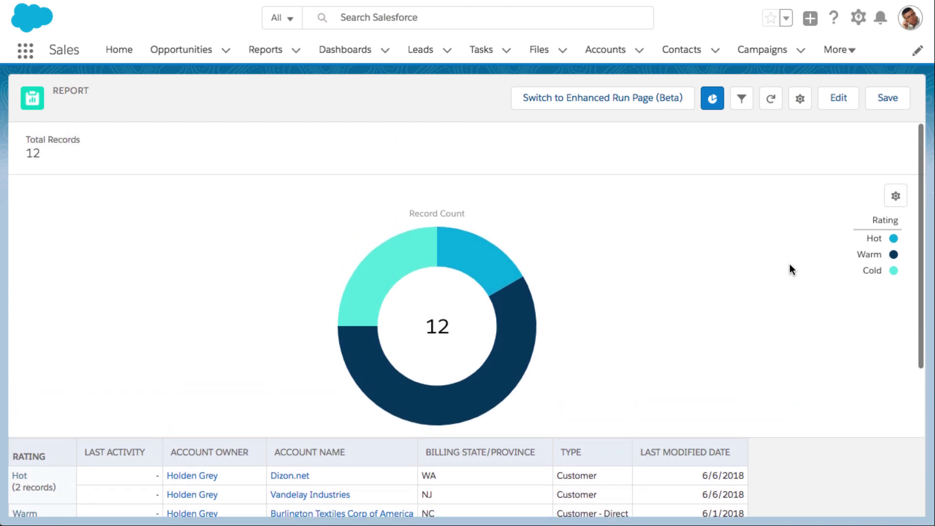